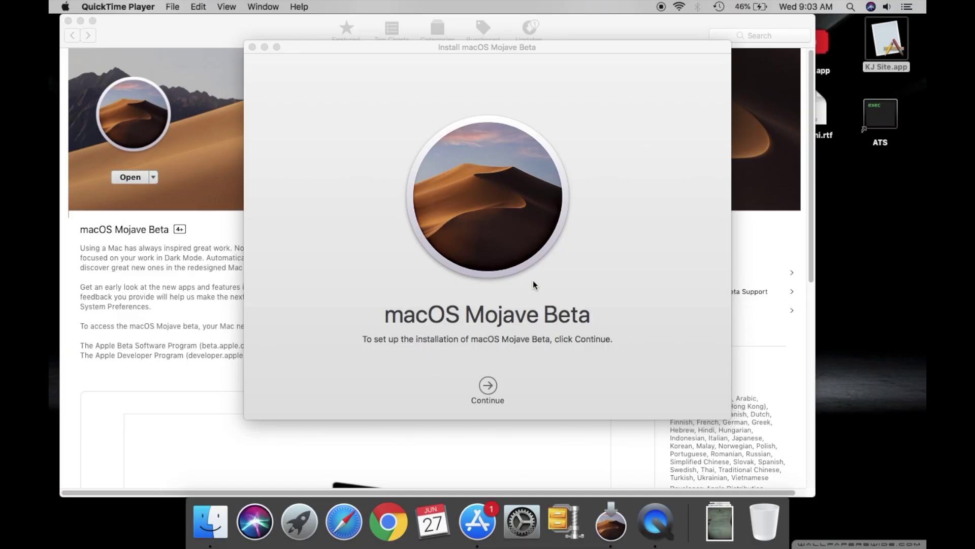
Step: Agree to the Mojave Beta licence and install onto Macintosh HD, authorizing with the admin password
click(486, 385)
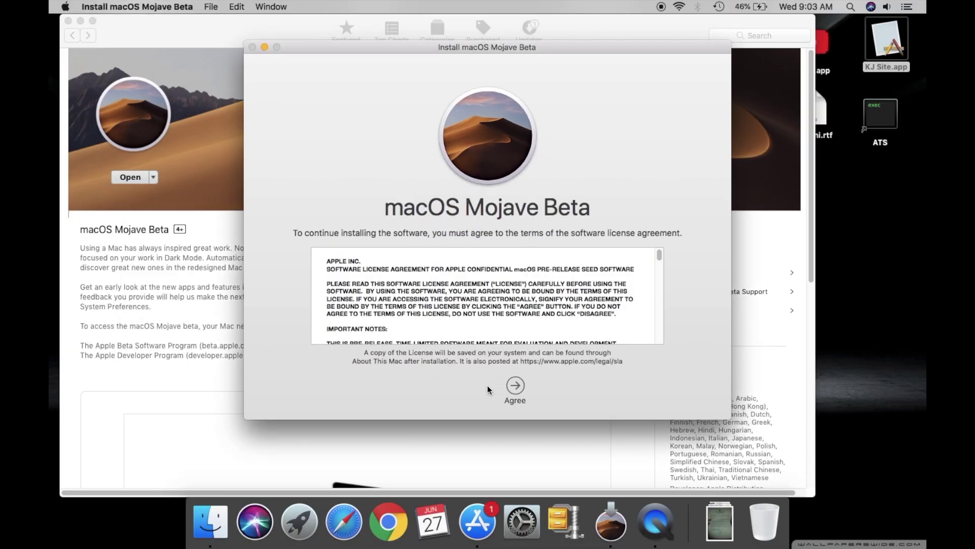
click(518, 389)
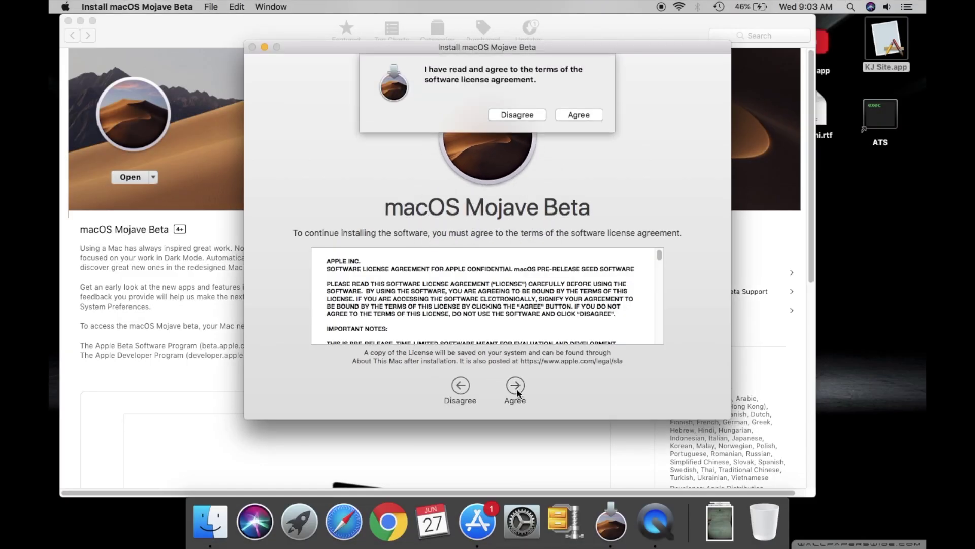
click(581, 114)
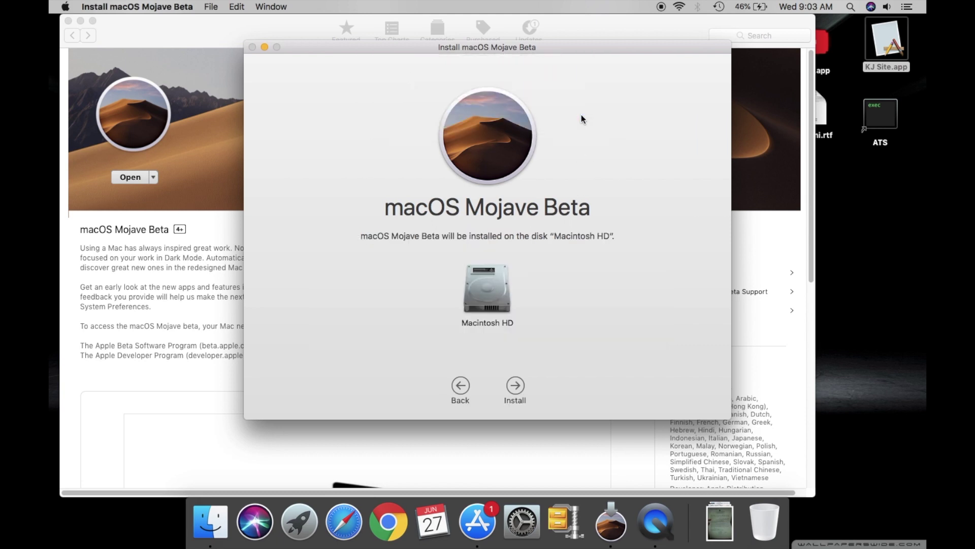
click(511, 393)
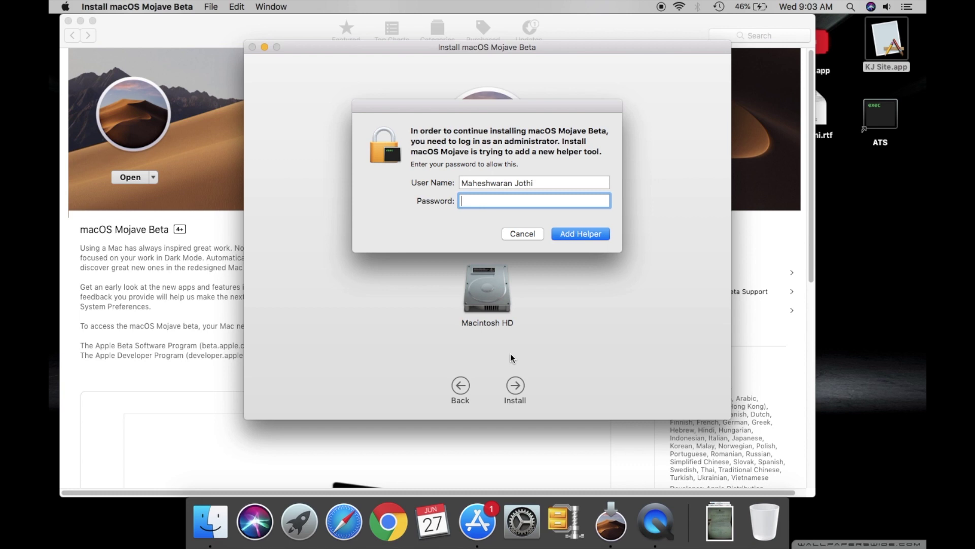
text(••••••)
click(574, 234)
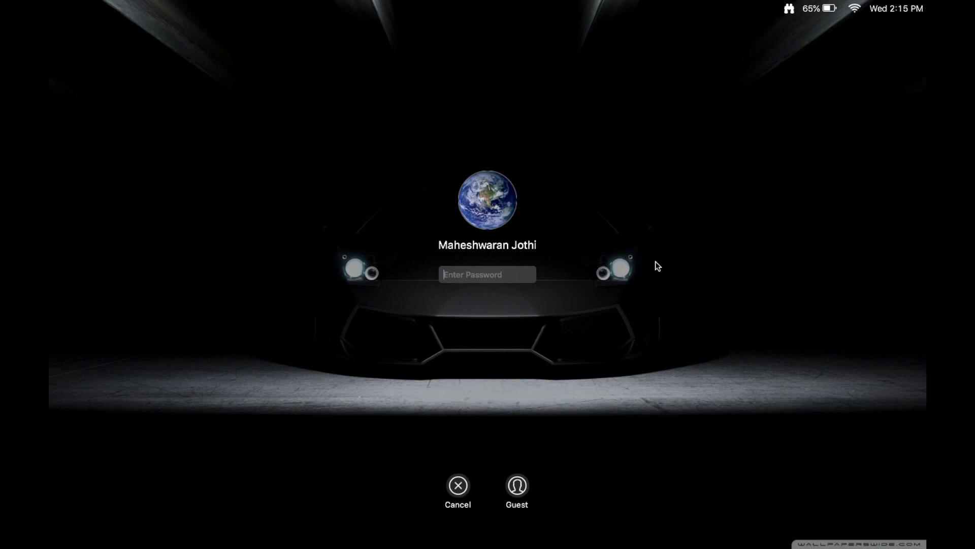
Step: Sign in at the login screen with the account password
text(••••••)
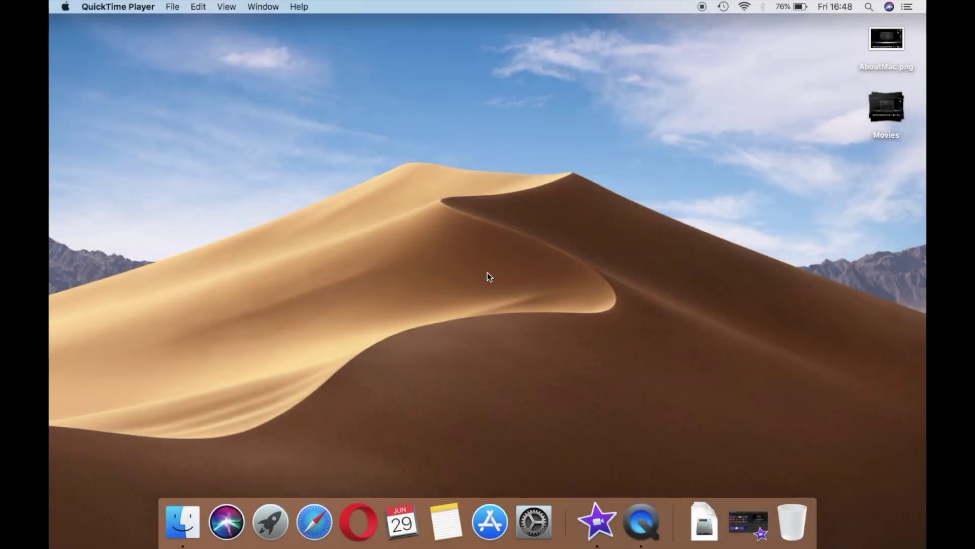
Step: Select the Dark appearance in General preferences, then close System Preferences
click(534, 516)
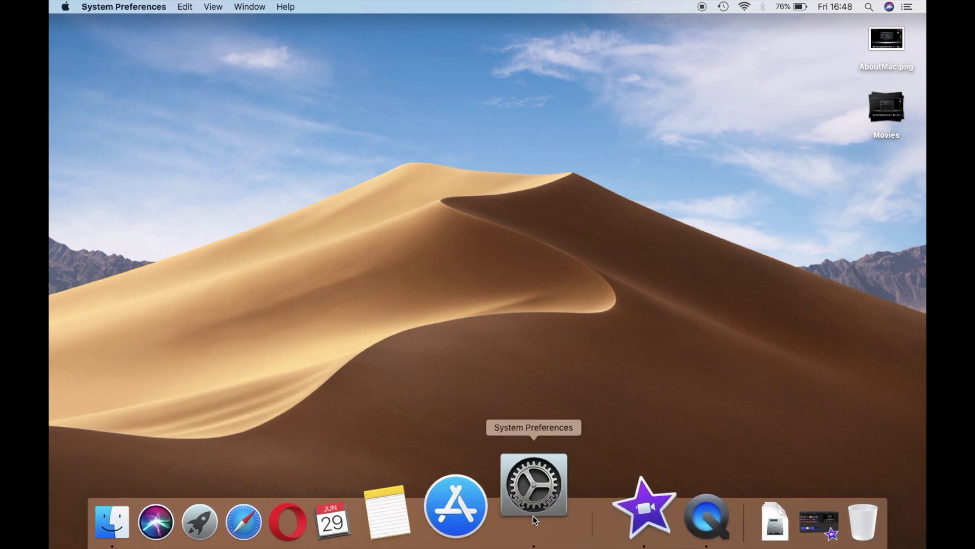
click(407, 207)
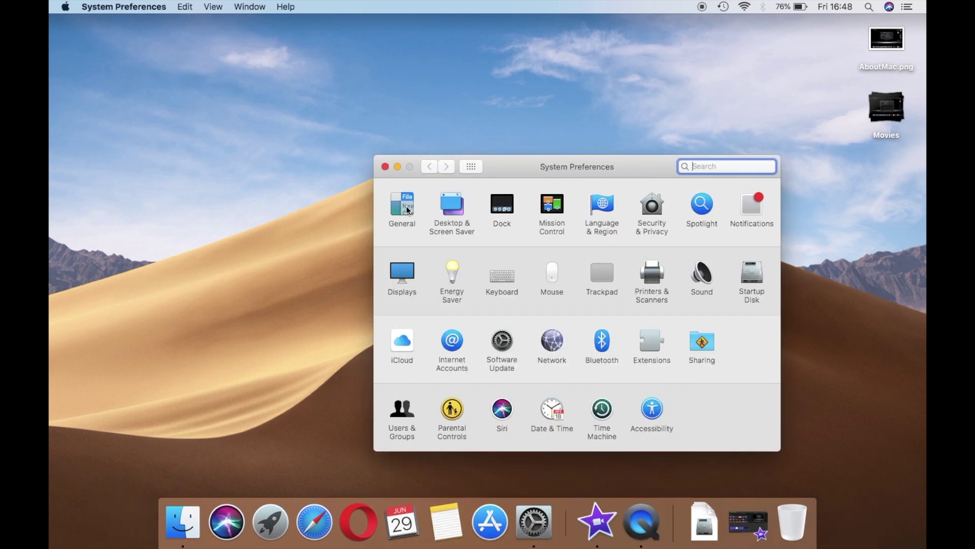
click(603, 211)
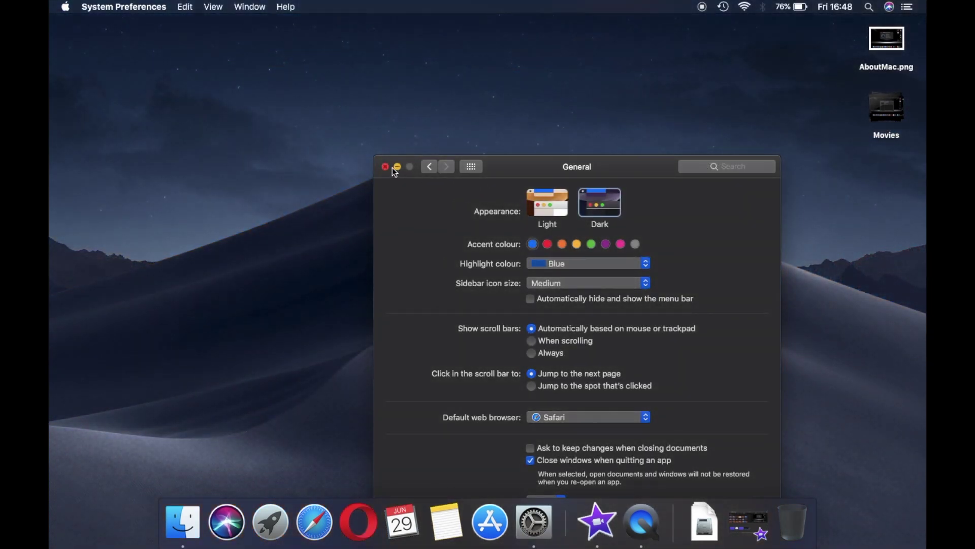
click(385, 166)
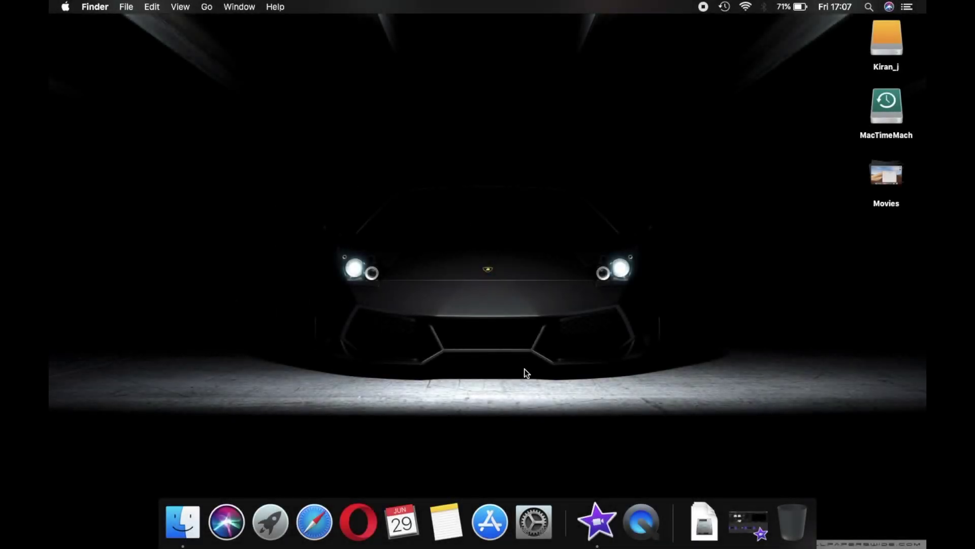
Step: Pick the Mojave (Dynamic) image from Apple's Desktop Pictures as the wallpaper
click(532, 510)
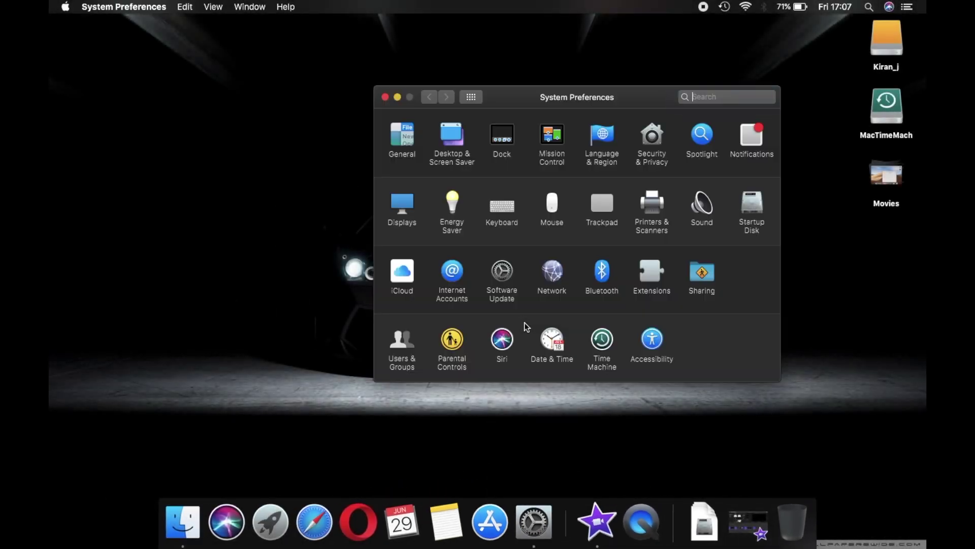
click(452, 136)
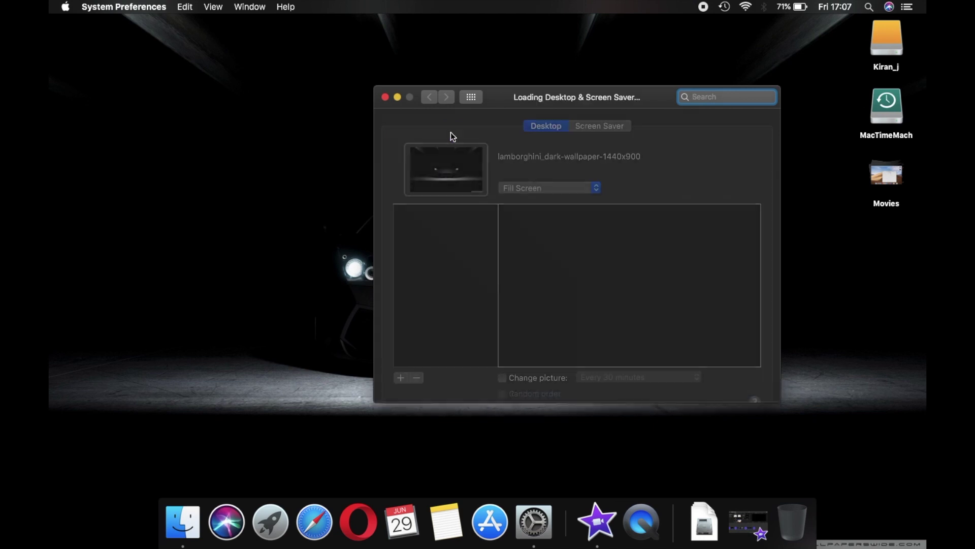
click(402, 211)
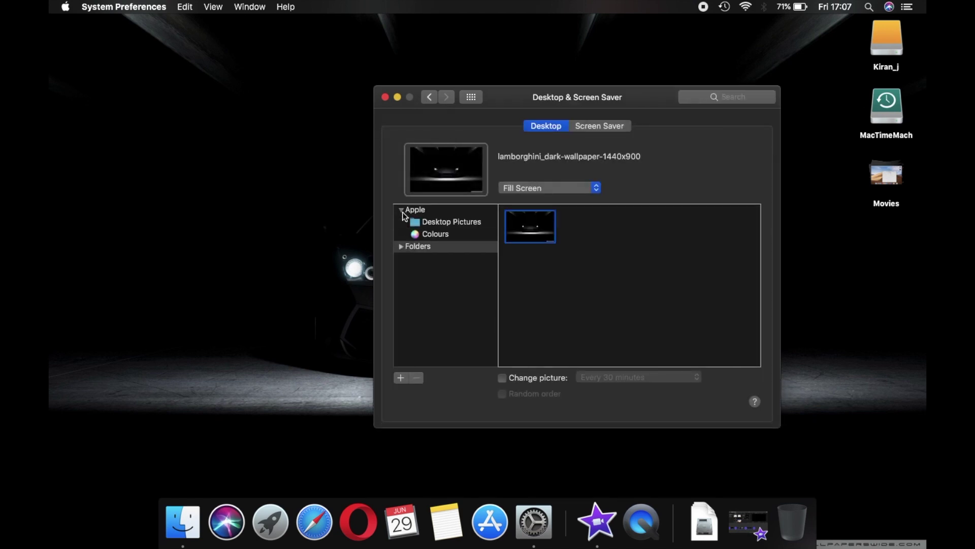
click(425, 225)
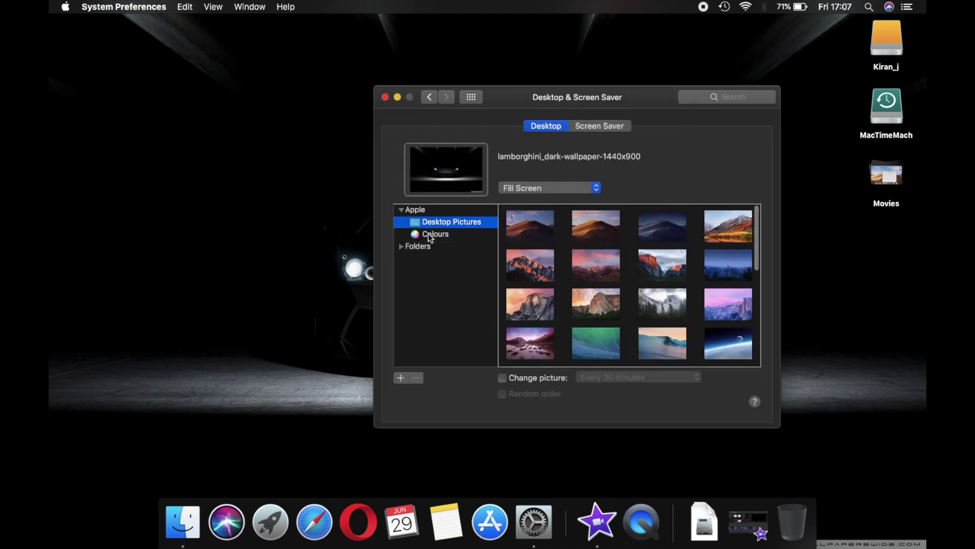
click(540, 227)
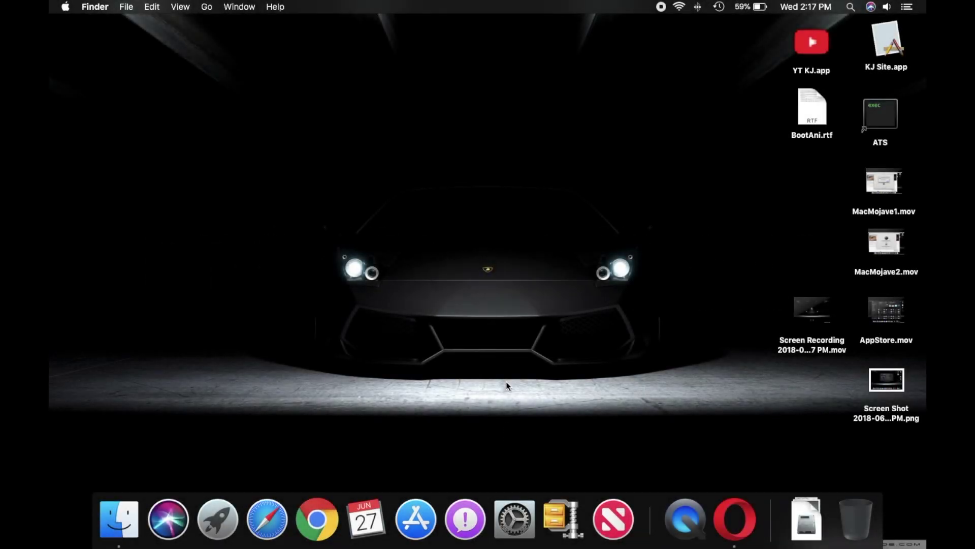
Step: Enable View > Use Stacks on the desktop and scrub through the Movies stack
click(181, 8)
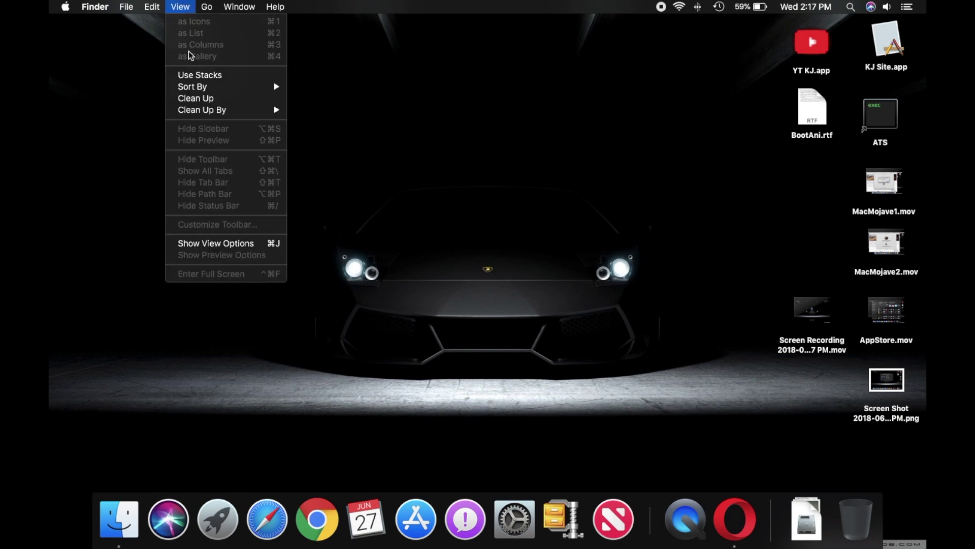
click(192, 76)
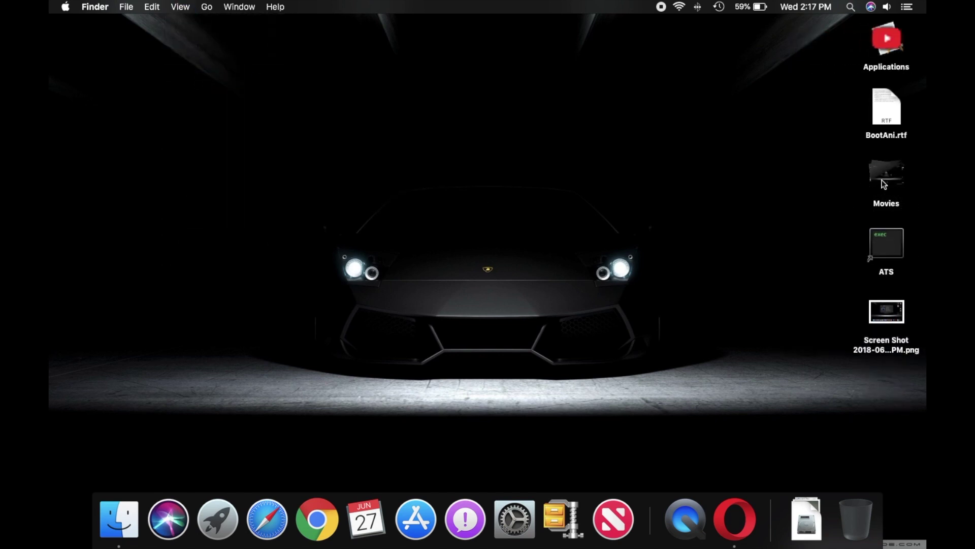
scroll(883, 179, right, 3)
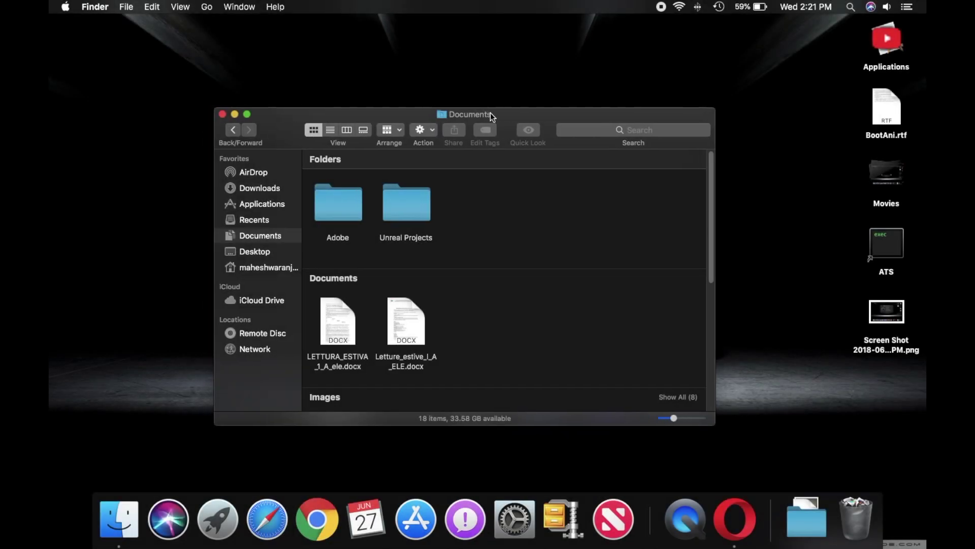
Step: Show the Documents folder in Gallery view and browse the logo, wallpaper and forest photos
drag(491, 116, 510, 113)
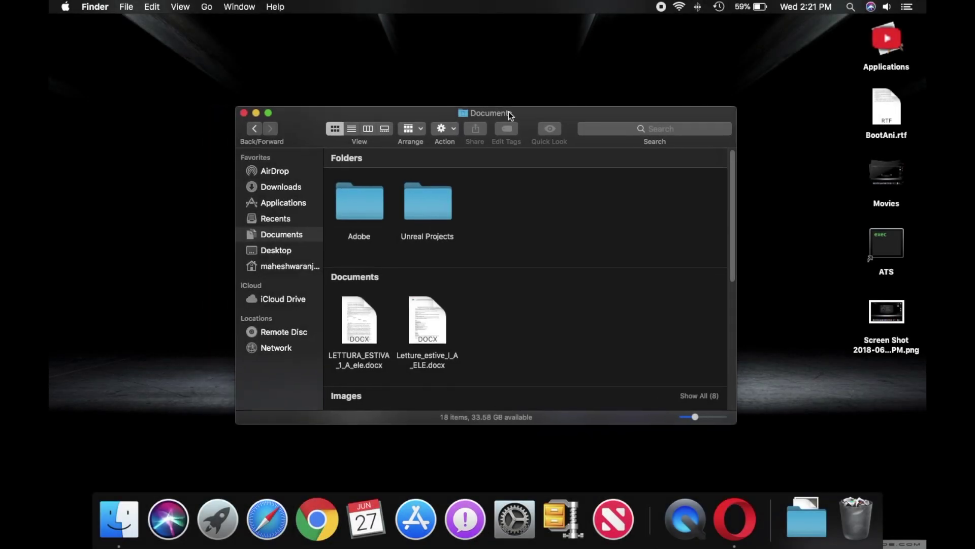
click(384, 128)
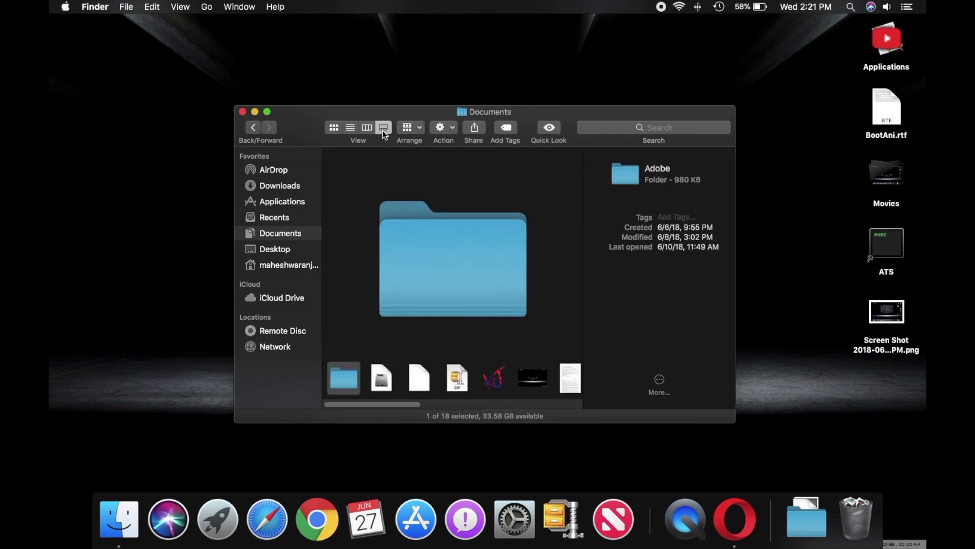
scroll(424, 385, right, 3)
click(424, 385)
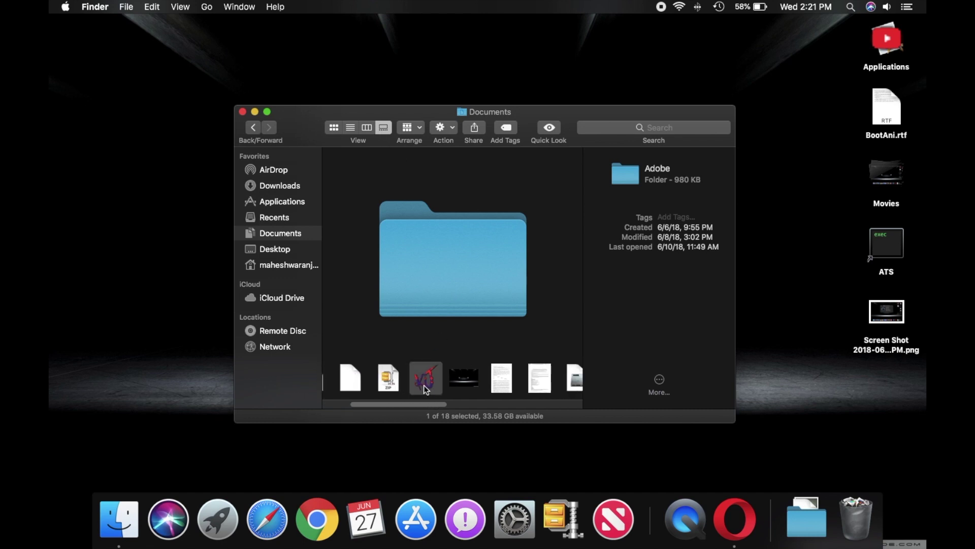
click(464, 382)
scroll(483, 382, right, 2)
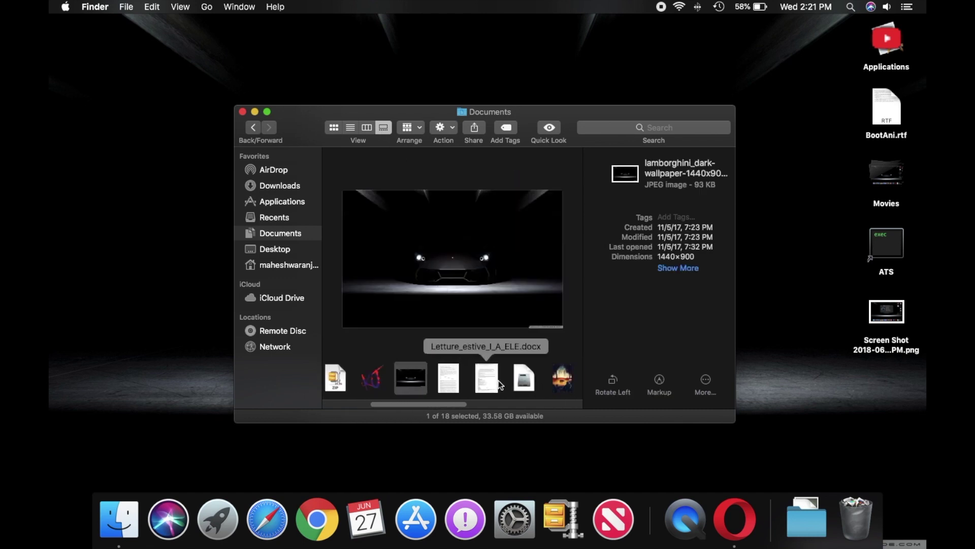
scroll(508, 382, right, 2)
click(526, 383)
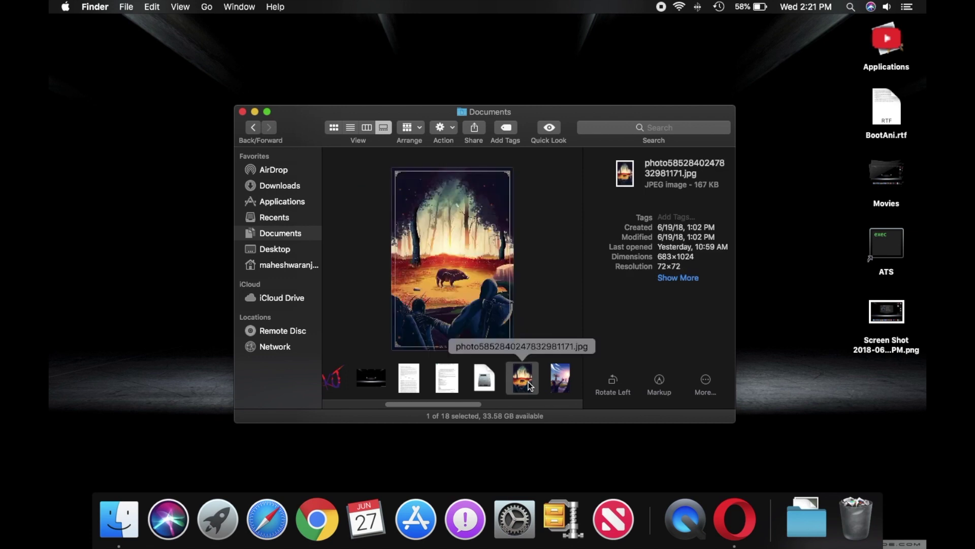
key(Right)
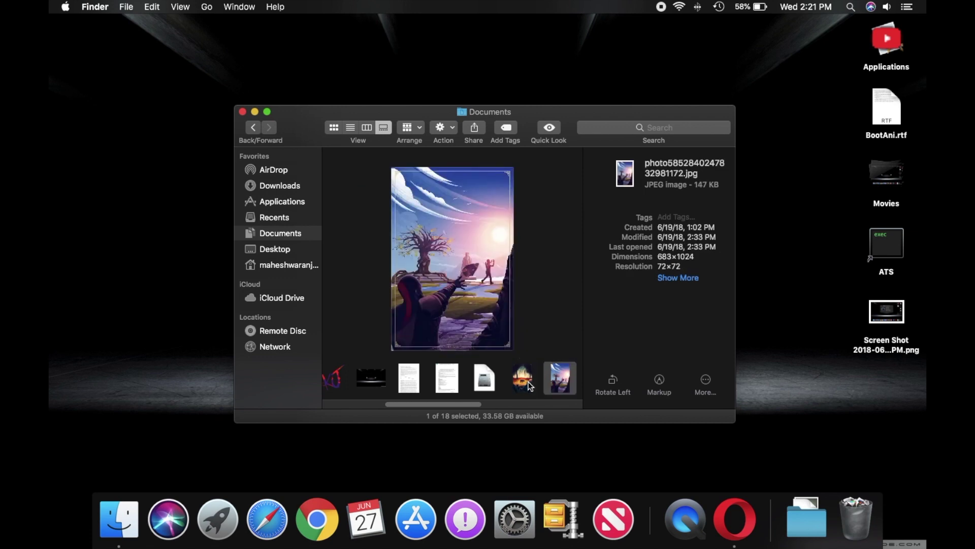
key(Right)
key(Right)
key(Right)
key(Right)
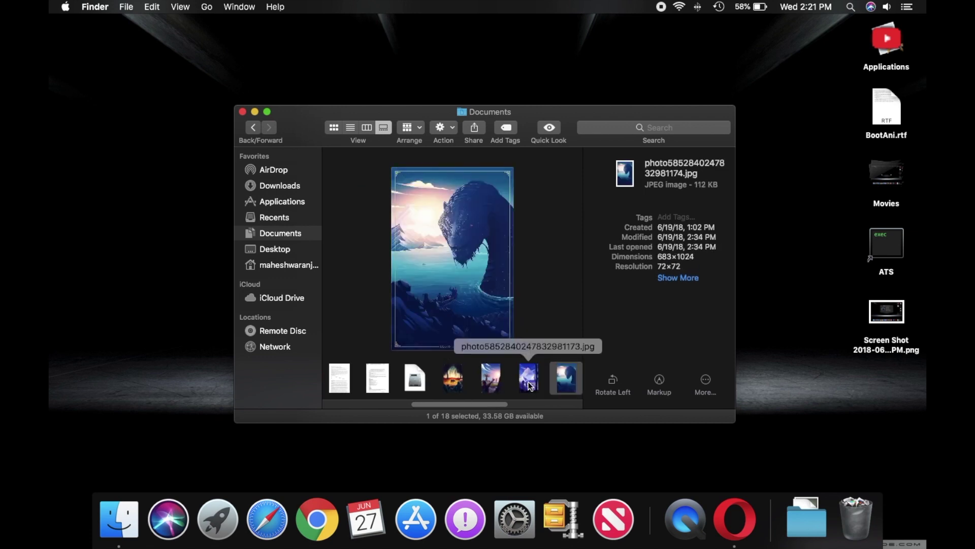
click(528, 384)
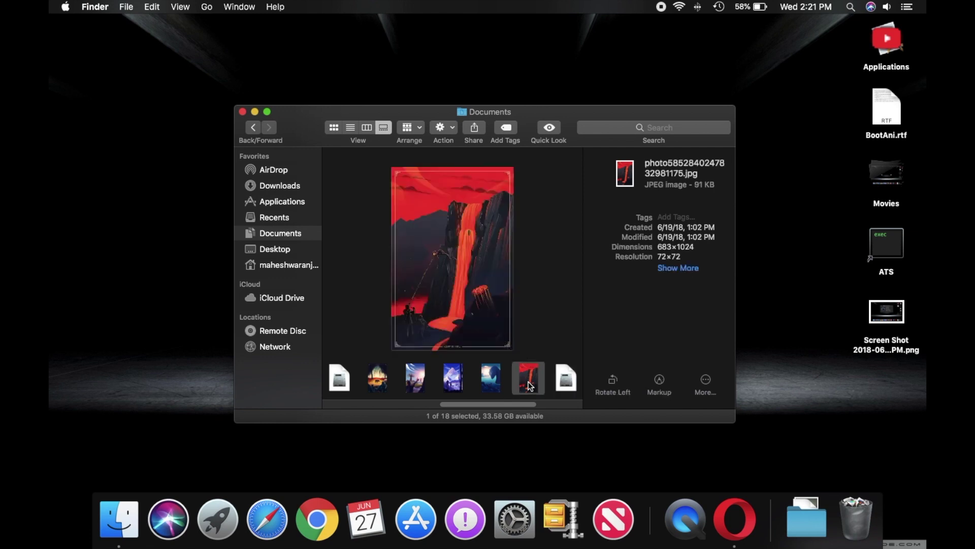
Step: Make a PDF named PDF1 from the selected photos, then Quick Look the forest JPG
click(384, 382)
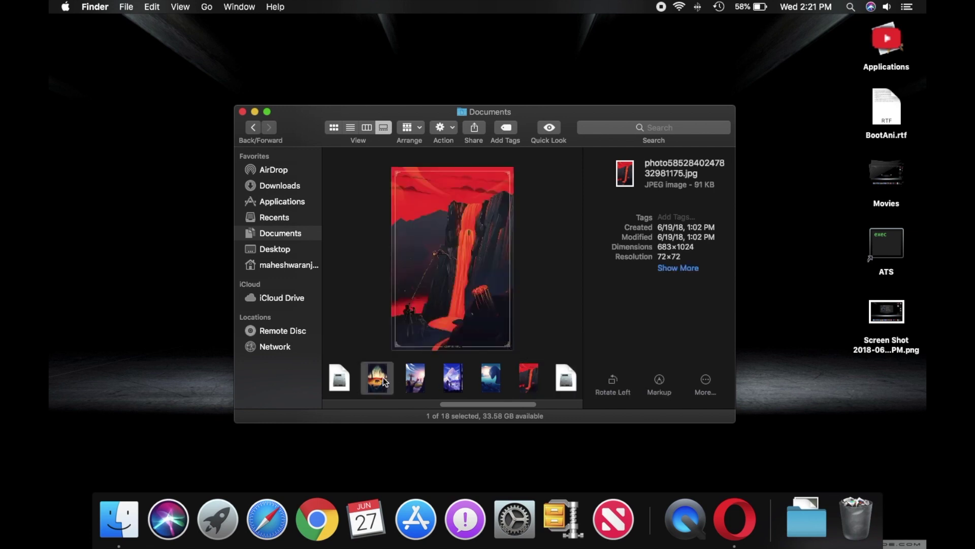
shift+click(459, 382)
shift+click(491, 380)
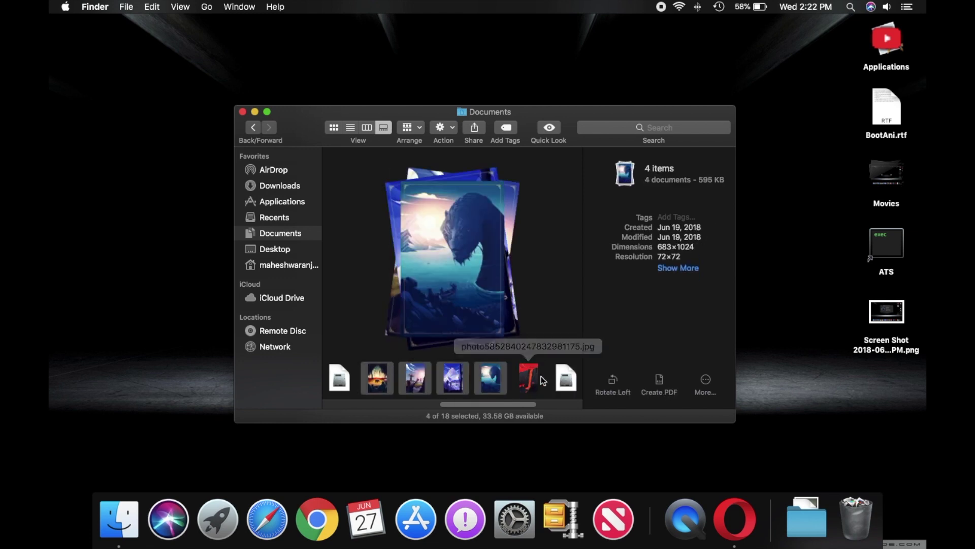
shift+click(529, 379)
click(660, 382)
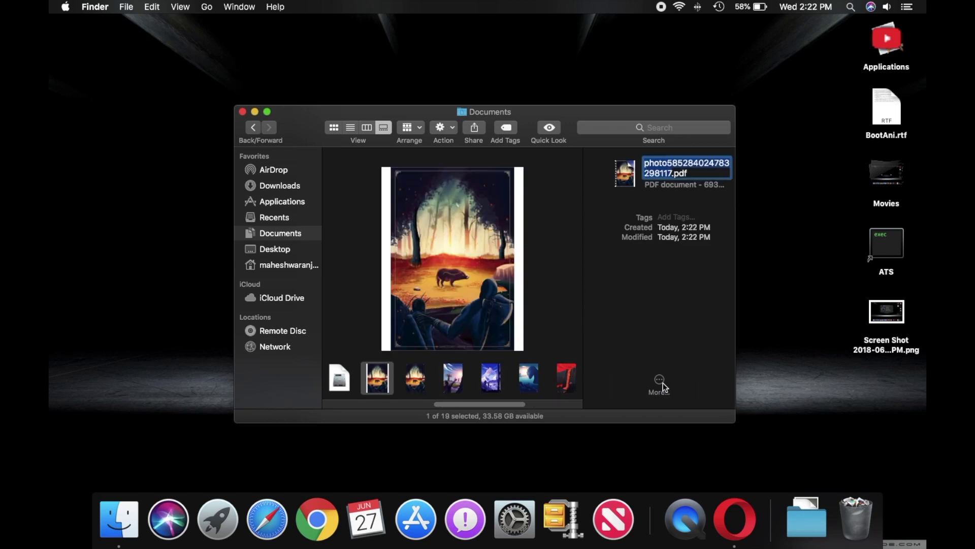
text(PDF)
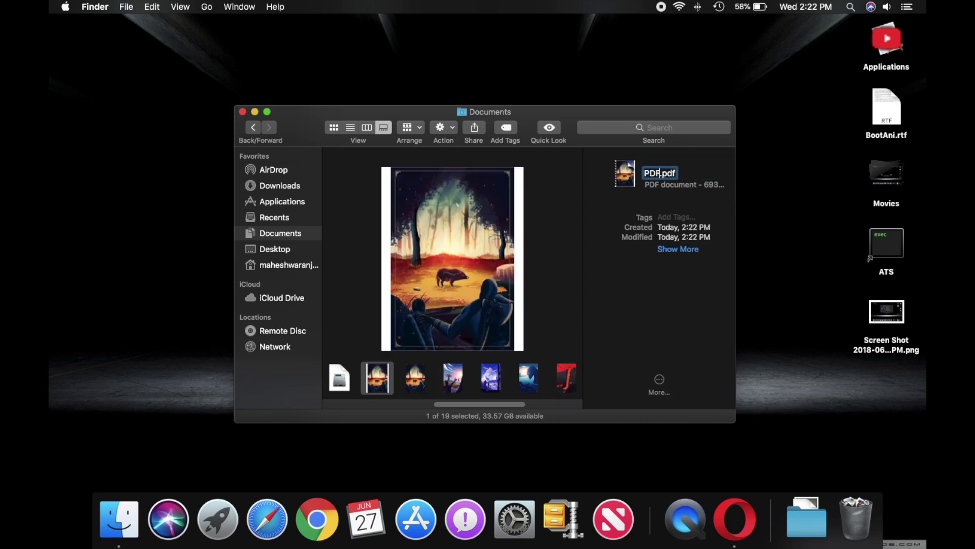
text(1)
key(Return)
key(Right)
key(space)
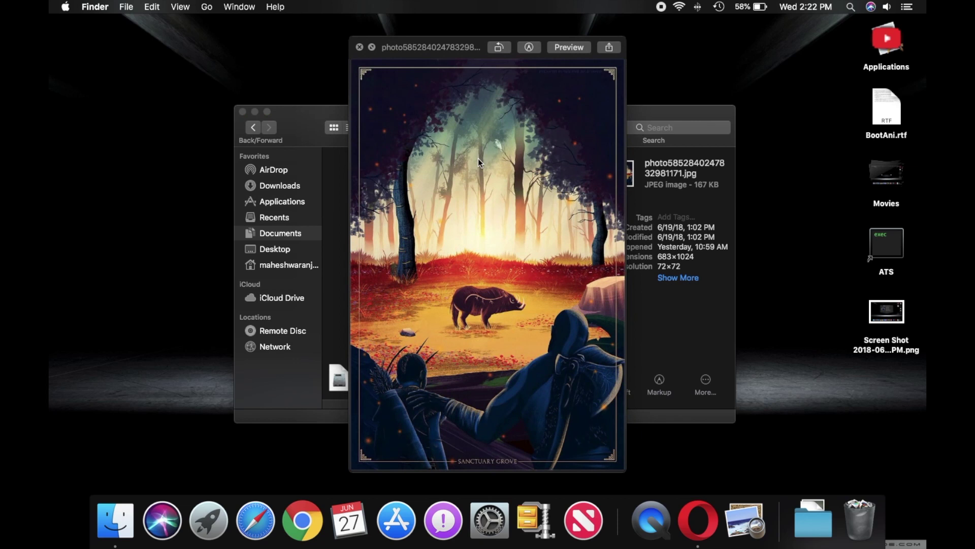
Step: In Markup's Signature menu, draw a new signature on the trackpad for the forest image
click(528, 48)
click(359, 48)
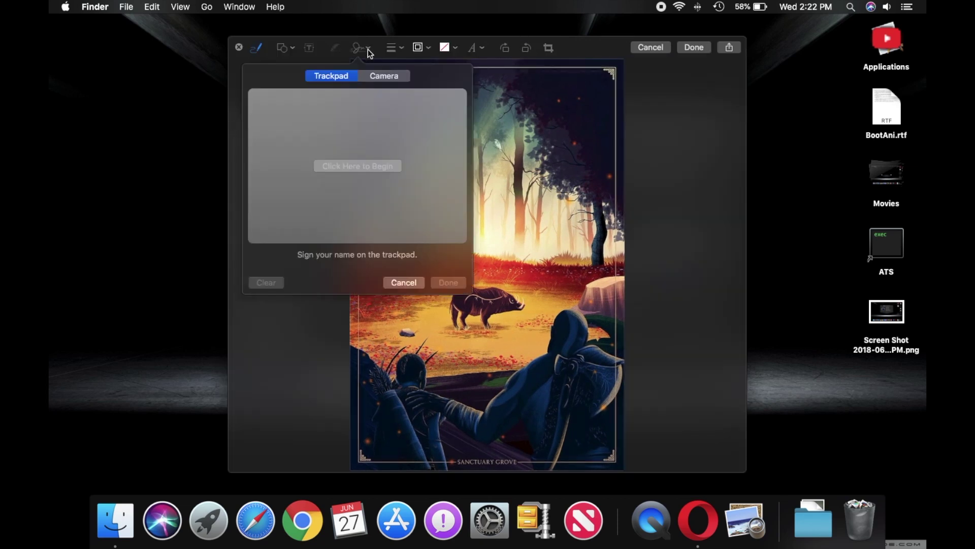
click(358, 166)
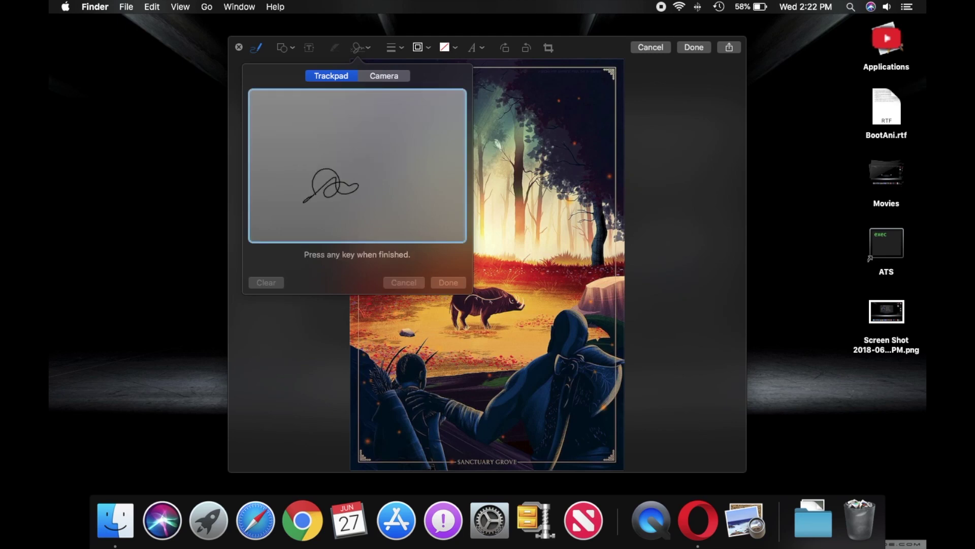
drag(356, 151, 369, 211)
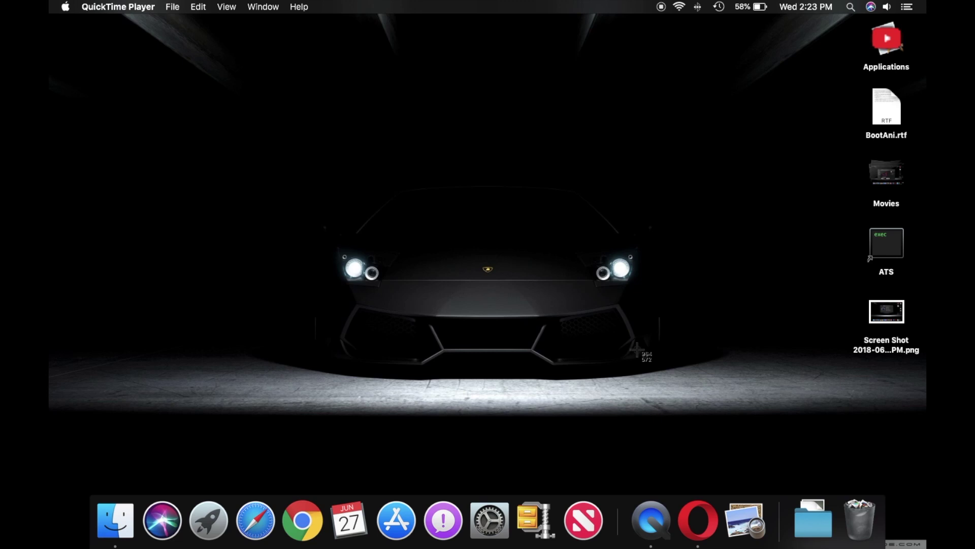
Step: Bring up the Shift-Command-5 screenshot toolbar and show its Options menu
key(cmd+shift+5)
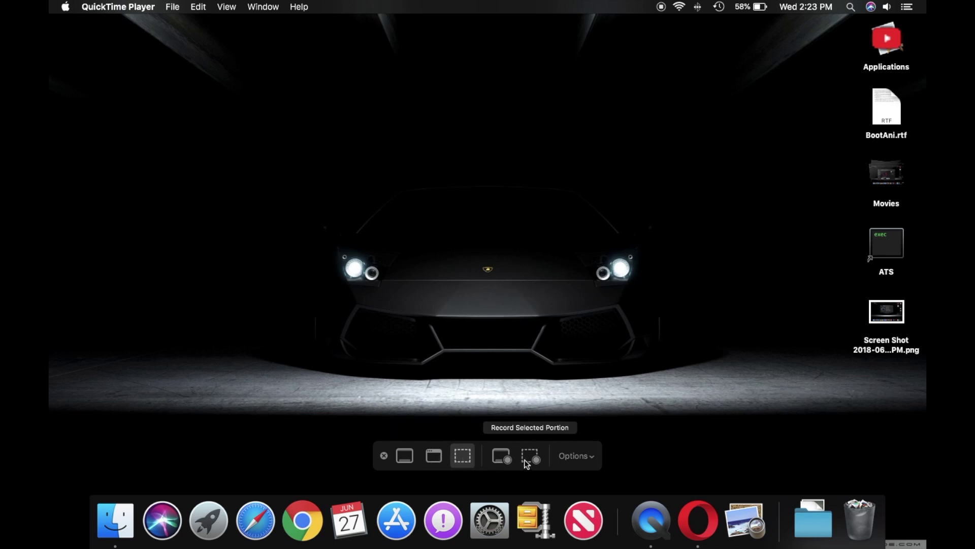
click(575, 457)
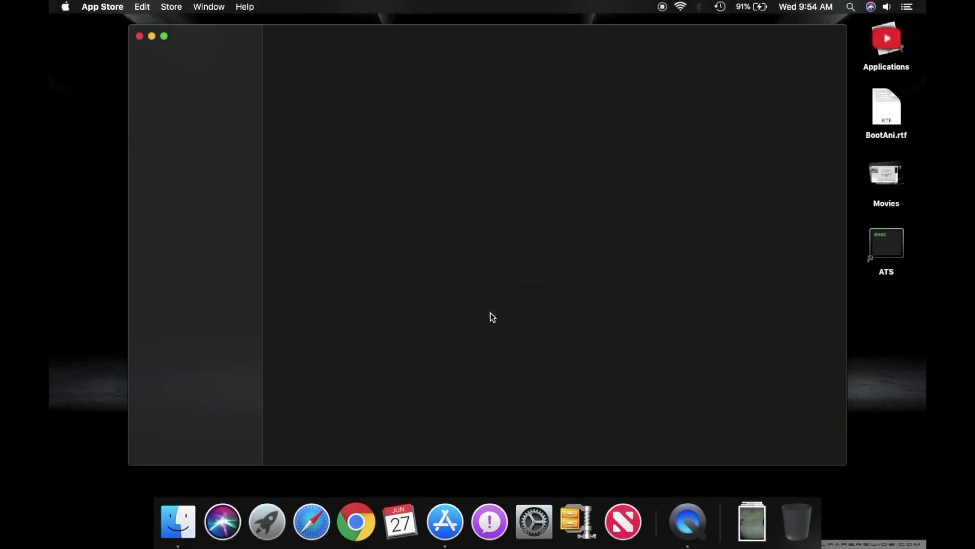
Step: Skip the App Store welcome, scroll Discover, then visit Create, Work, Play, Develop and Categories
click(472, 343)
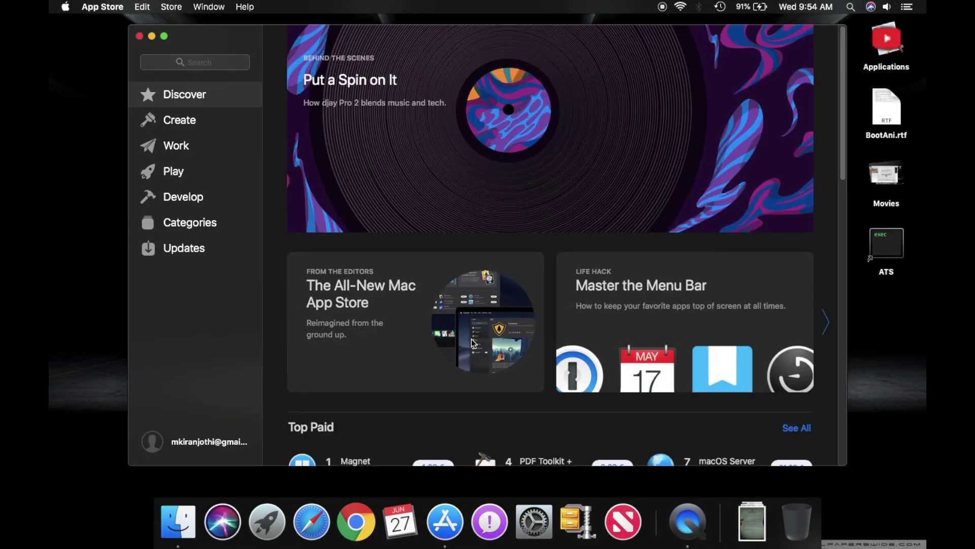
scroll(469, 327, down, 10)
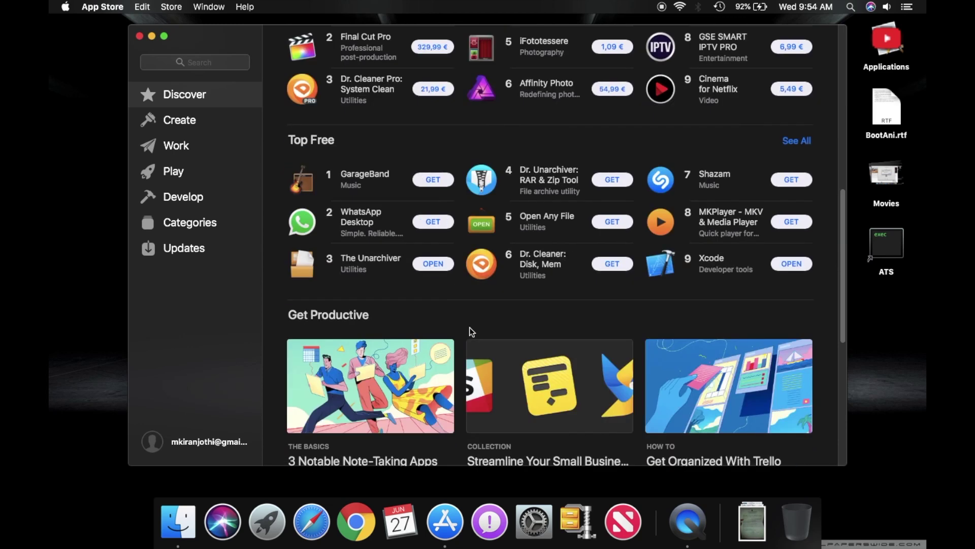
scroll(470, 327, down, 8)
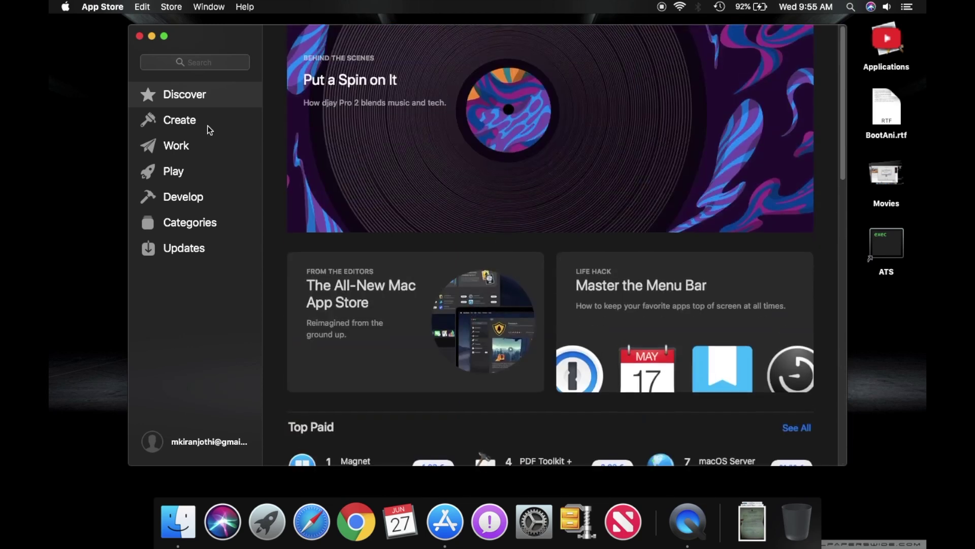
click(207, 127)
click(205, 152)
click(182, 171)
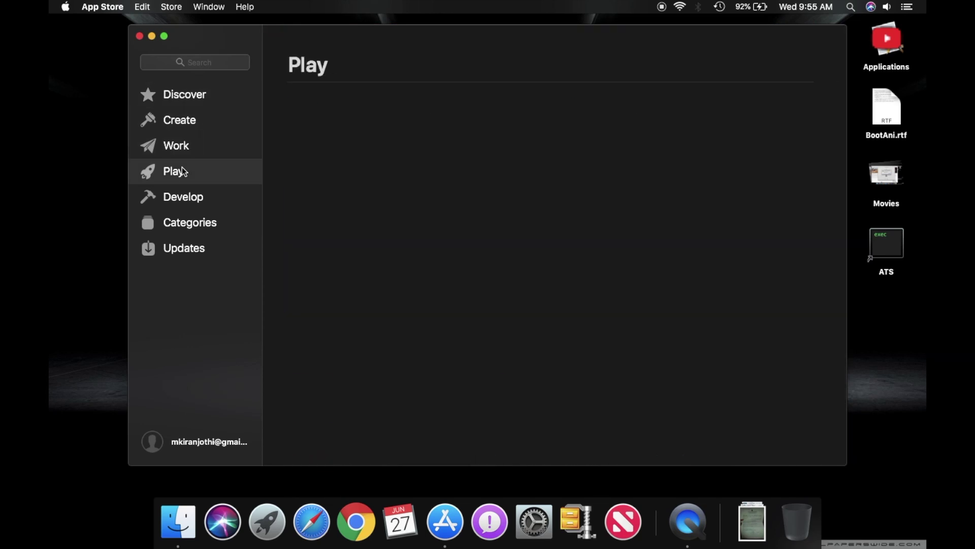
scroll(370, 287, down, 5)
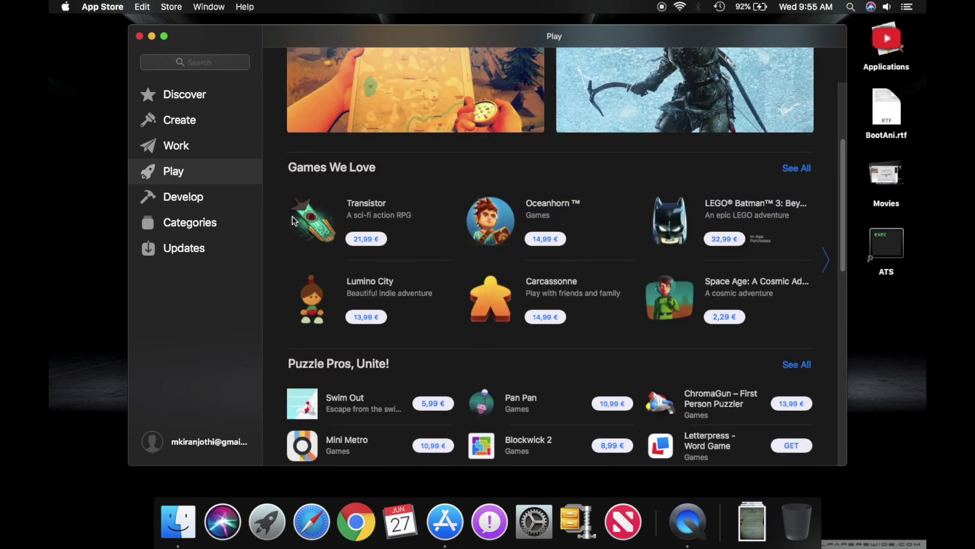
click(215, 202)
scroll(281, 267, down, 4)
click(188, 222)
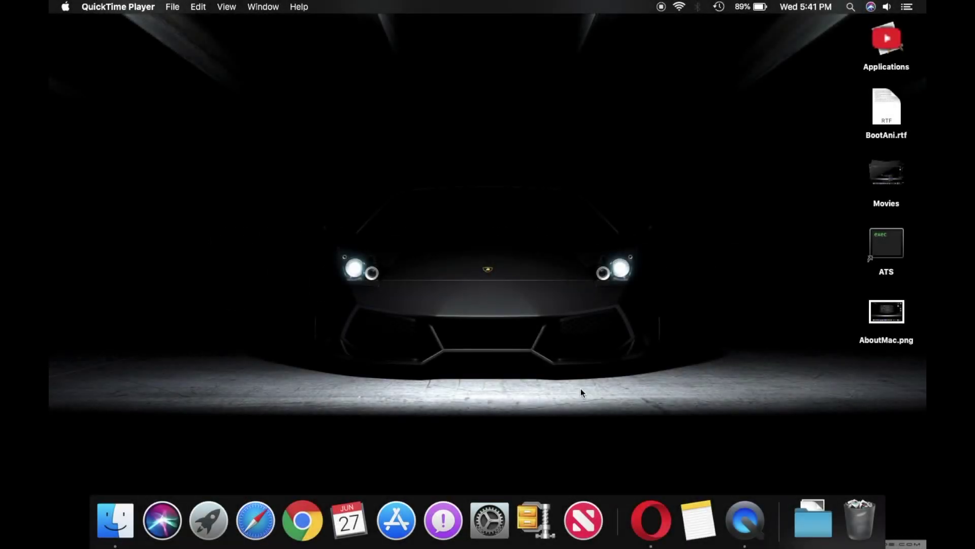
Step: Try expanding Apple and Folders and adding a folder in Desktop & Screen Saver, then force quit
click(490, 514)
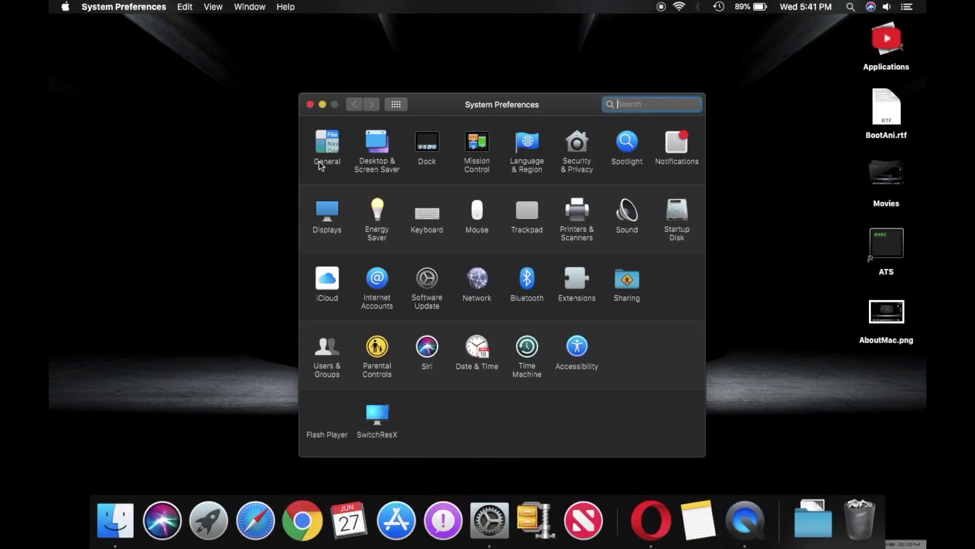
click(381, 143)
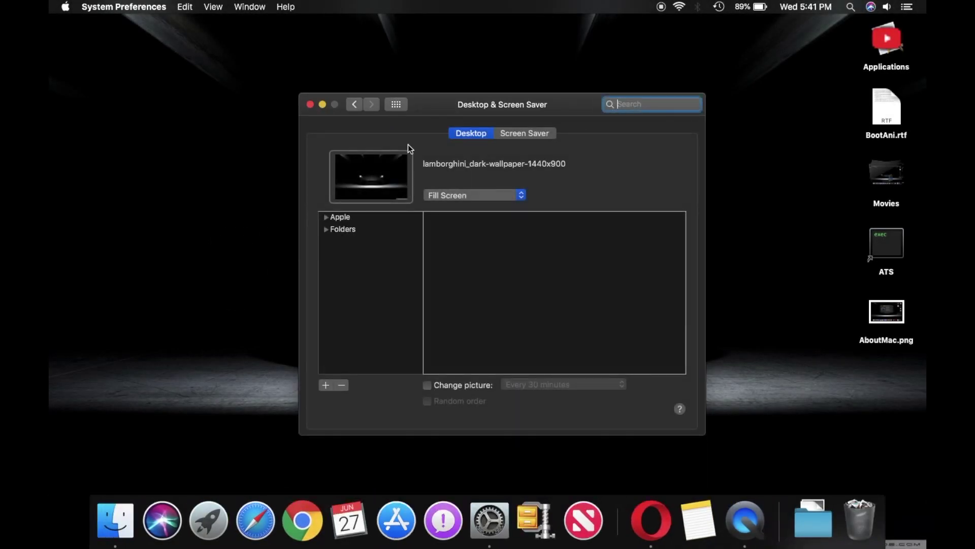
click(325, 218)
click(326, 229)
click(325, 384)
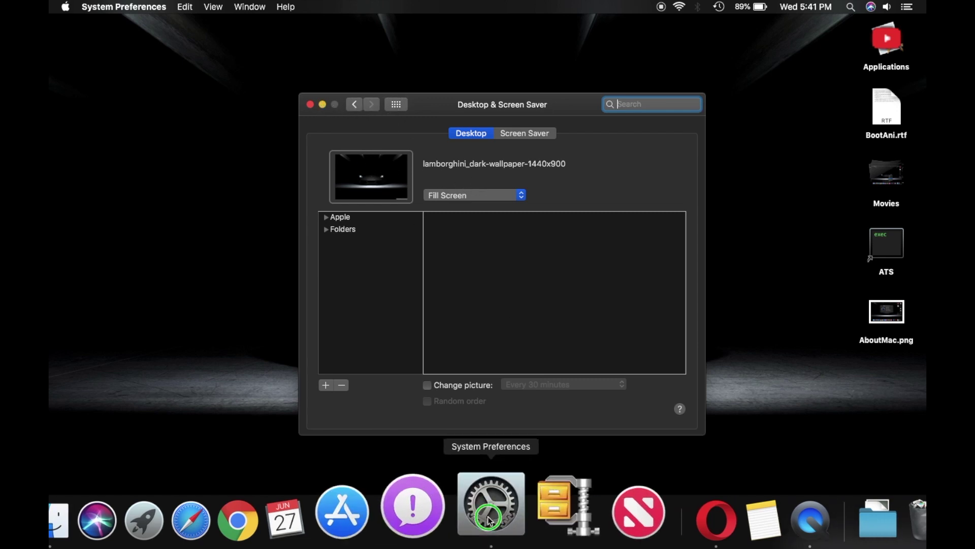
right_click(502, 479)
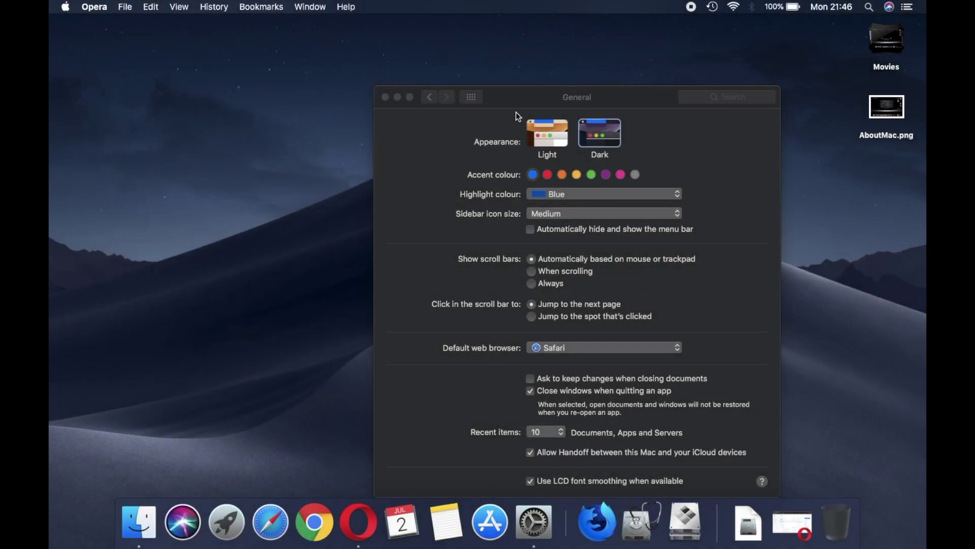
Step: Open Boot Camp Assistant beside the General preferences window and set Light appearance
drag(514, 104, 478, 91)
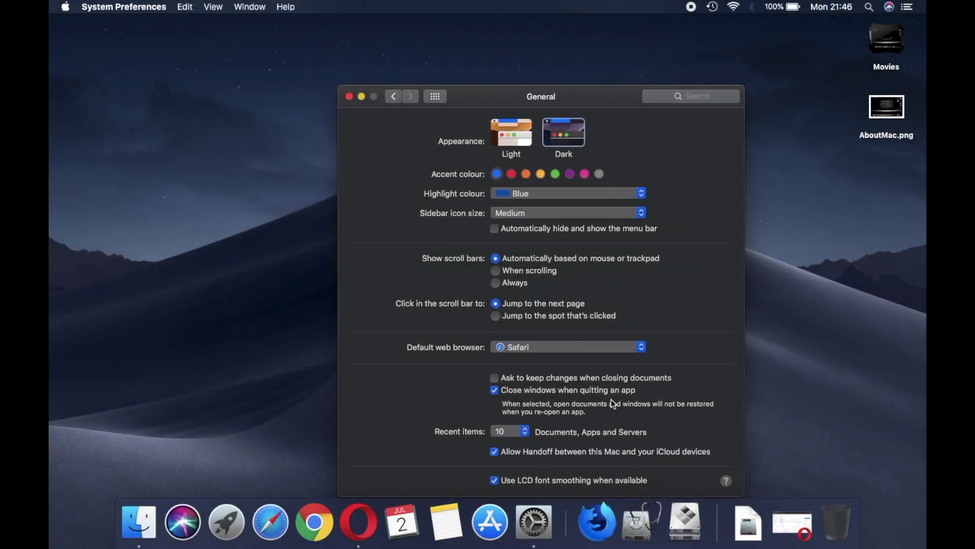
click(676, 526)
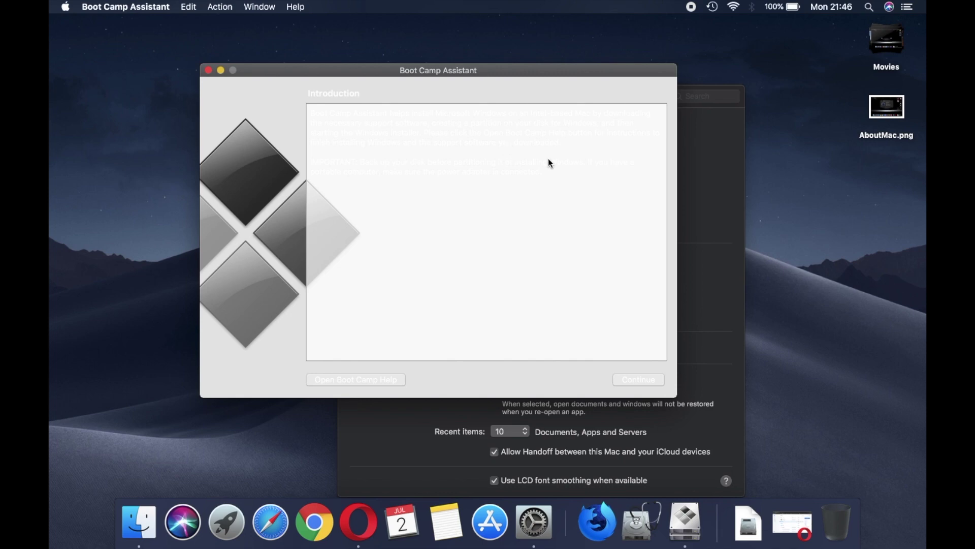
click(700, 201)
click(526, 142)
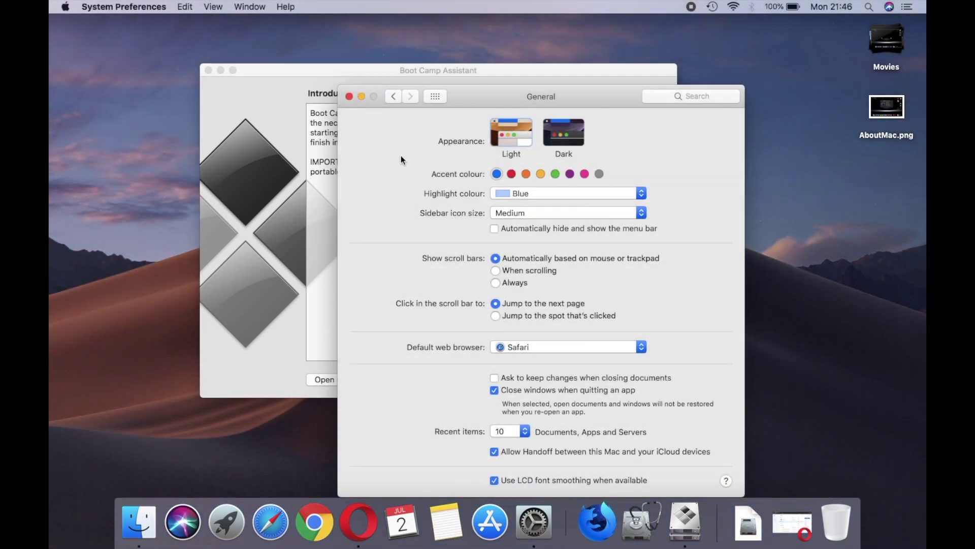
Step: Uncover Boot Camp's introduction and switch the appearance to Dark, then back to Light
click(331, 182)
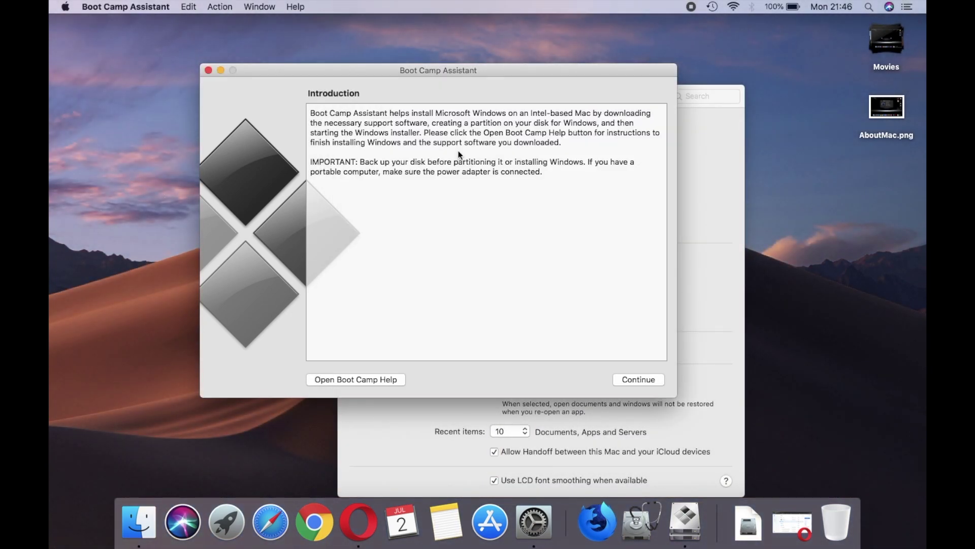
click(687, 160)
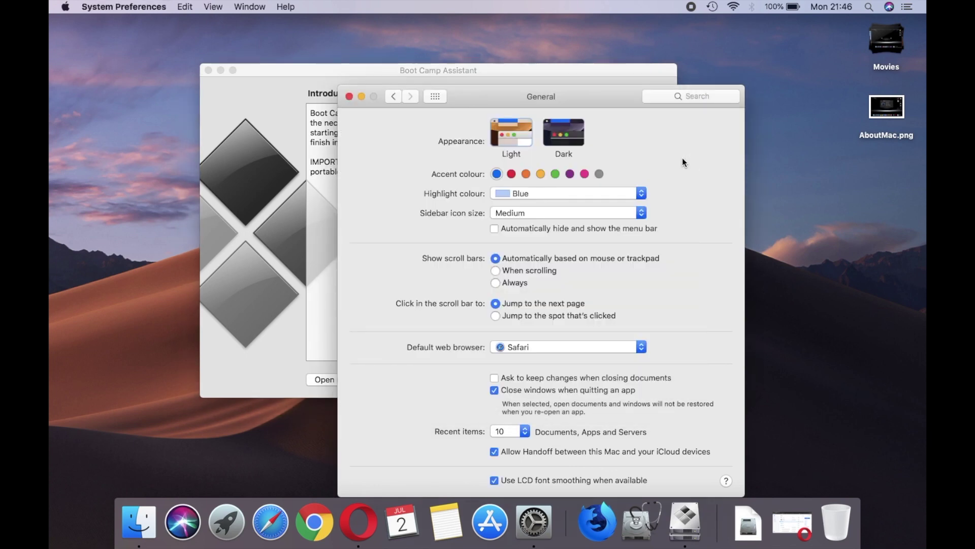
drag(586, 100, 727, 94)
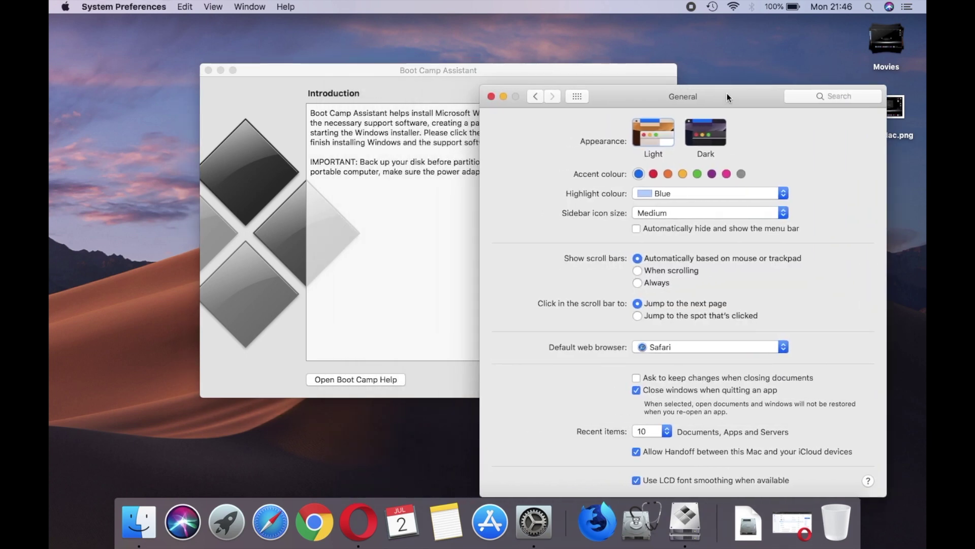
click(709, 132)
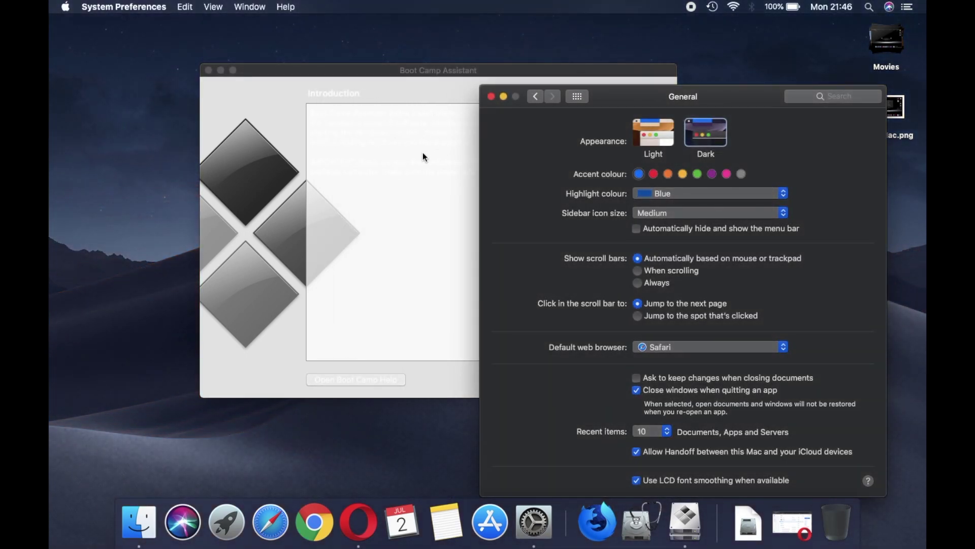
click(647, 144)
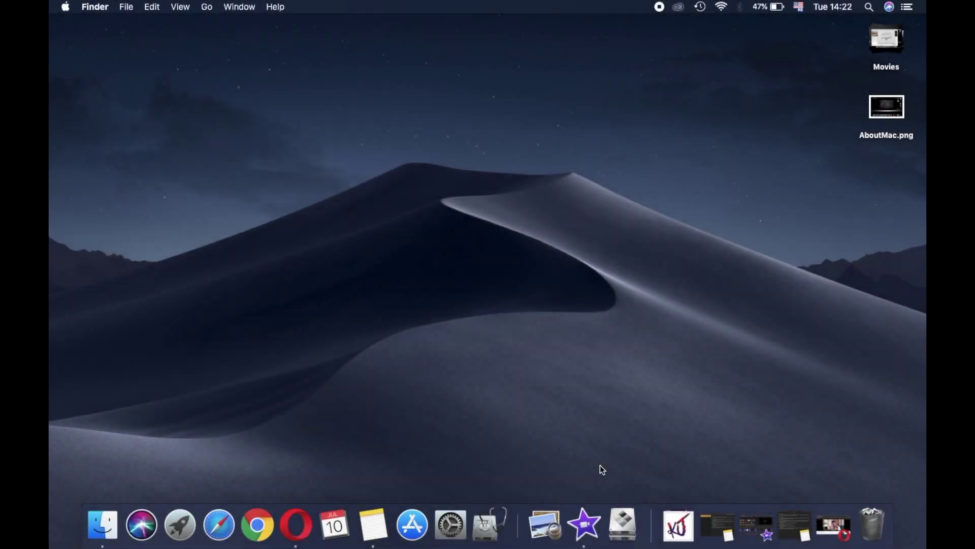
Step: Relaunch Boot Camp Assistant from the Dock and shift its Introduction window slightly right
click(622, 520)
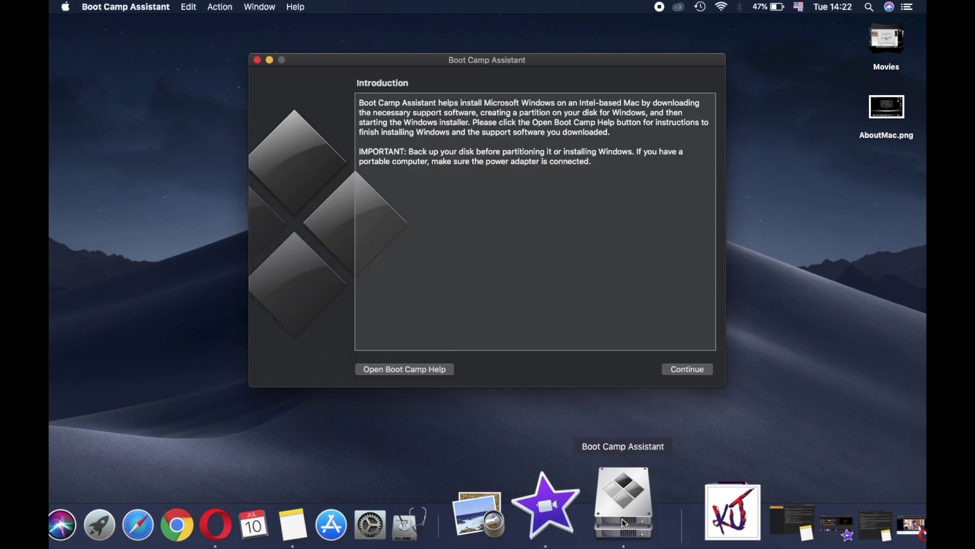
drag(492, 62, 509, 62)
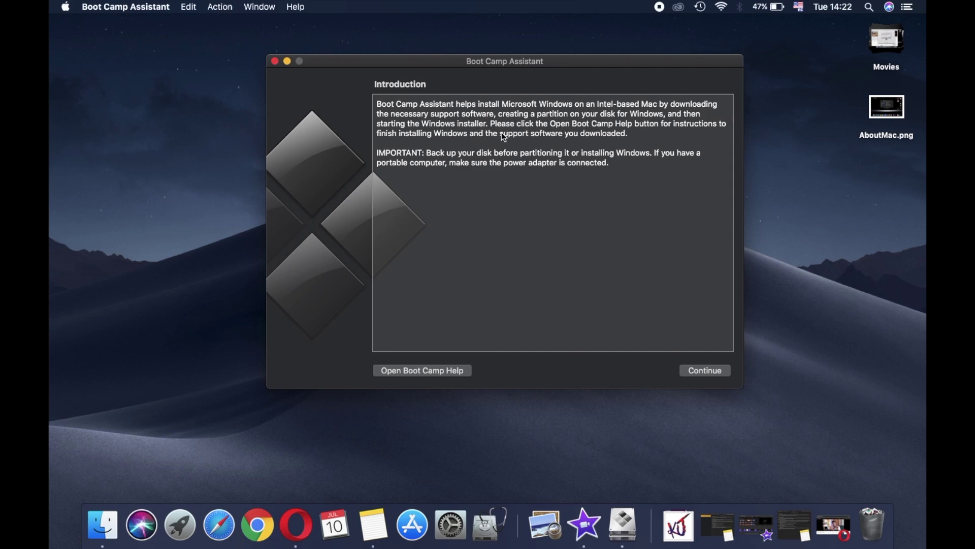